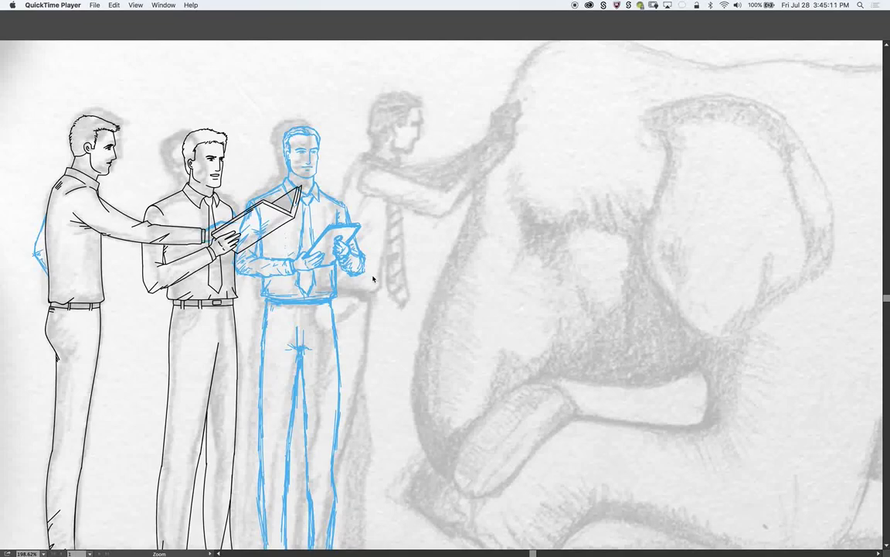
Step: Zoom in on the third man's head until his blue-sketched face fills the window
left_click(377, 195)
mouse_move(303, 144)
left_mouse_down()
mouse_move(428, 222)
mouse_move(435, 243)
left_mouse_up()
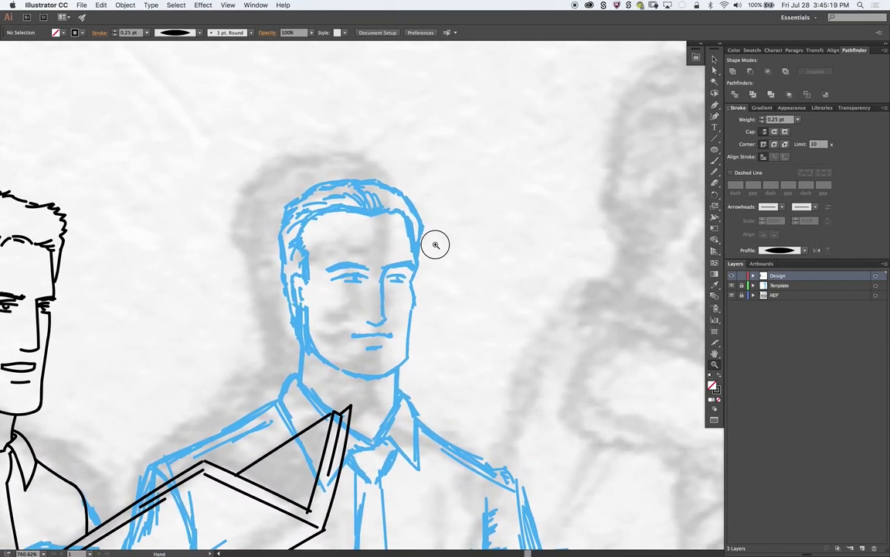
mouse_move(352, 239)
left_mouse_down()
mouse_move(387, 238)
mouse_move(413, 219)
mouse_move(457, 262)
mouse_move(439, 234)
mouse_move(443, 252)
left_mouse_up()
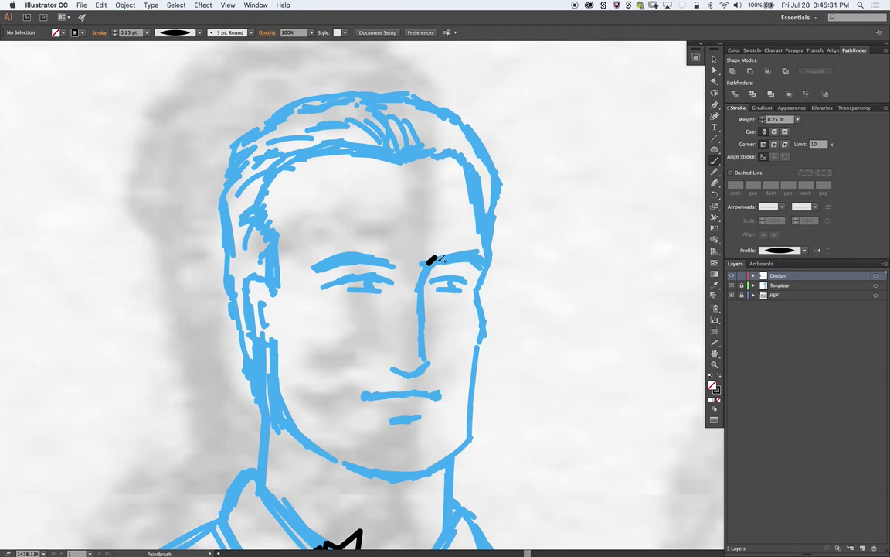
Step: Ink both eyebrows and both upper eyelids, using the Blob Brush for the pupils
left_click_drag(464, 257, 472, 258)
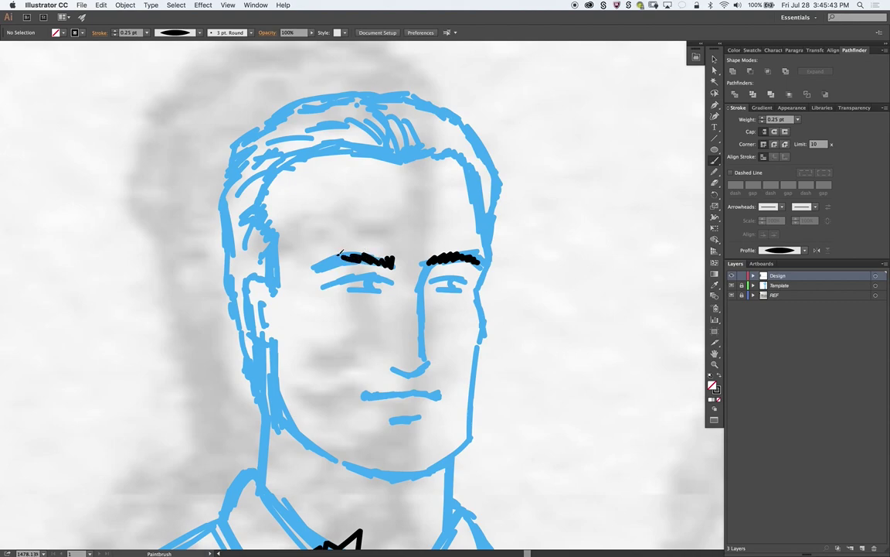
left_click_drag(333, 259, 311, 268)
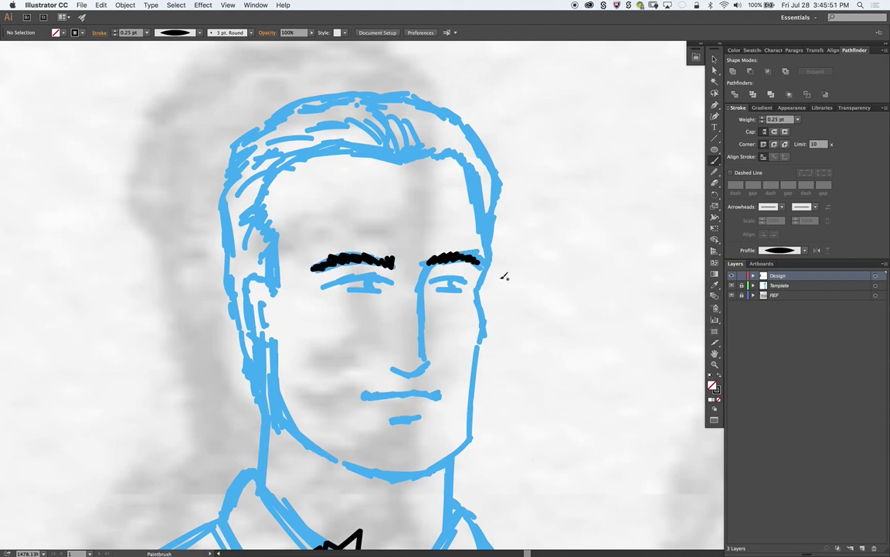
left_click_drag(324, 287, 388, 283)
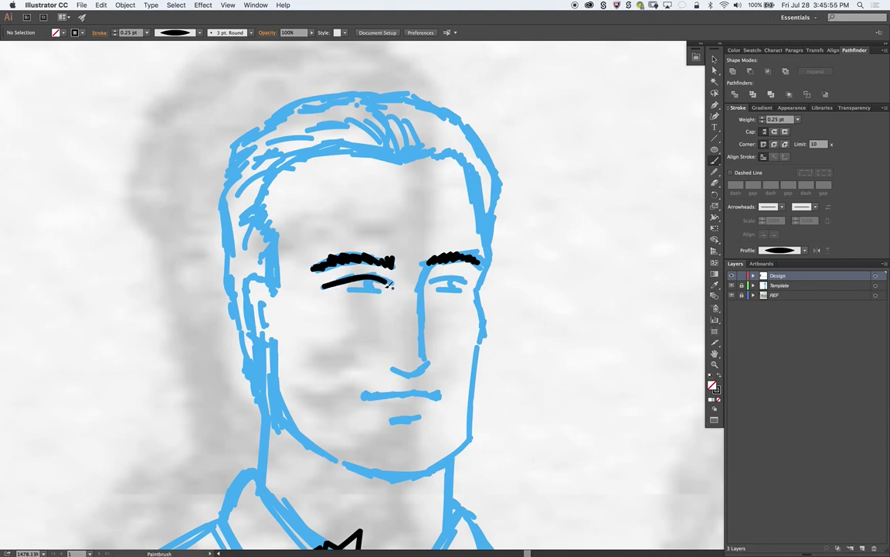
key("ctrl+z")
mouse_move(324, 288)
left_mouse_down()
mouse_move(391, 282)
mouse_move(388, 290)
mouse_move(350, 289)
left_mouse_up()
key("shift+b")
key("b")
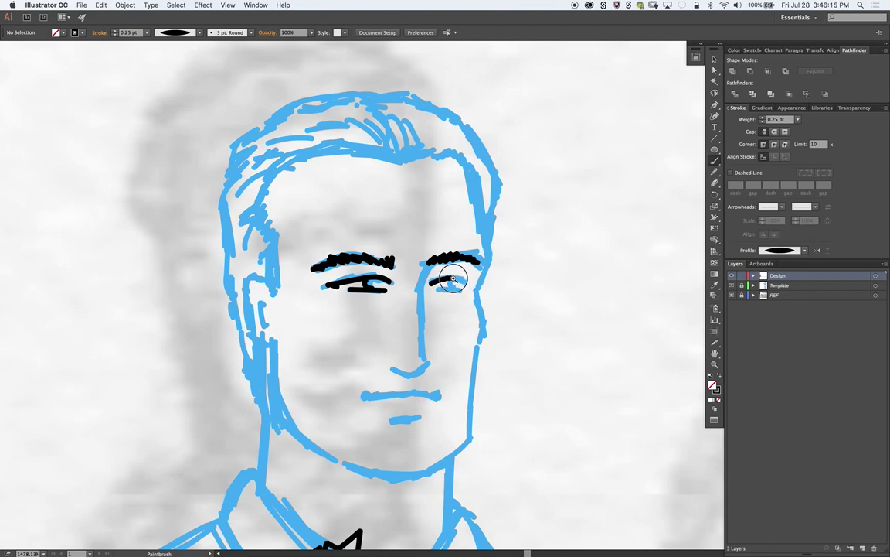
left_click_drag(430, 283, 464, 288)
key("shift+b")
key("b")
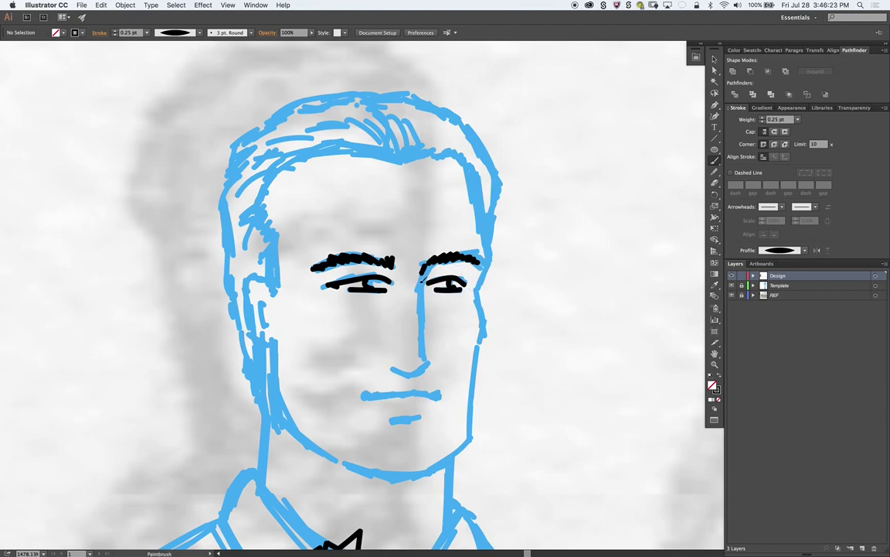
Step: Trace the nose line down from the eyebrow, then ink the mouth and chin mark
mouse_move(430, 260)
left_mouse_down()
mouse_move(417, 296)
mouse_move(430, 369)
left_mouse_up()
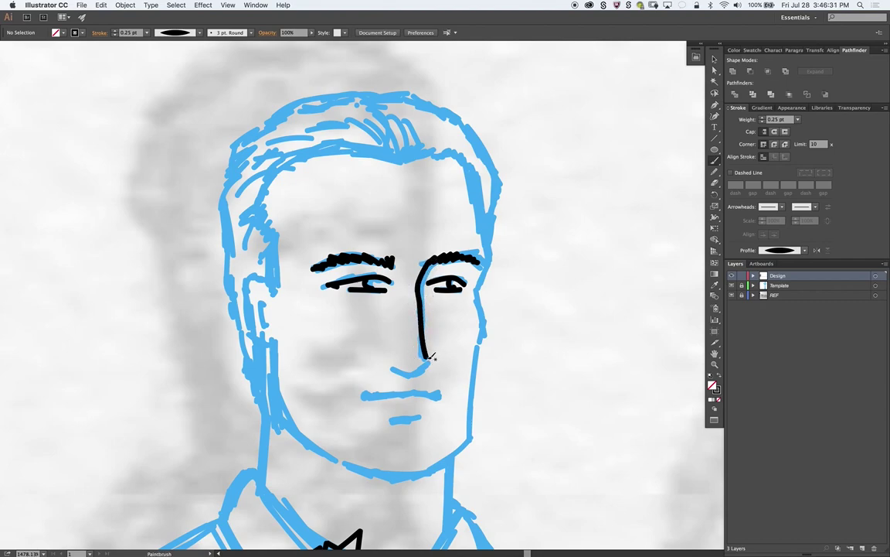
mouse_move(413, 404)
left_mouse_down()
mouse_move(412, 325)
mouse_move(387, 318)
mouse_move(448, 321)
left_mouse_up()
mouse_move(363, 319)
left_mouse_down()
mouse_move(402, 346)
mouse_move(427, 347)
left_mouse_up()
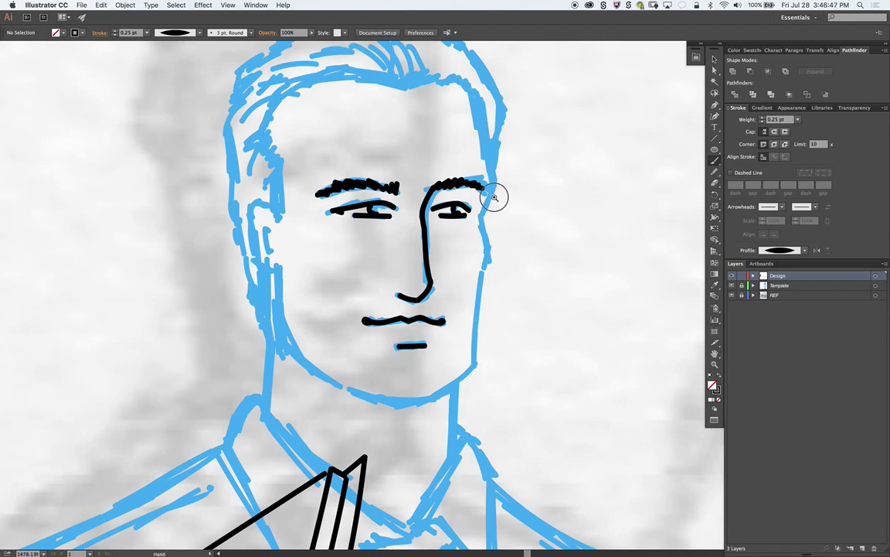
Step: Trace the right side of the face in black down toward the chin
scroll(489, 156, "up", 3)
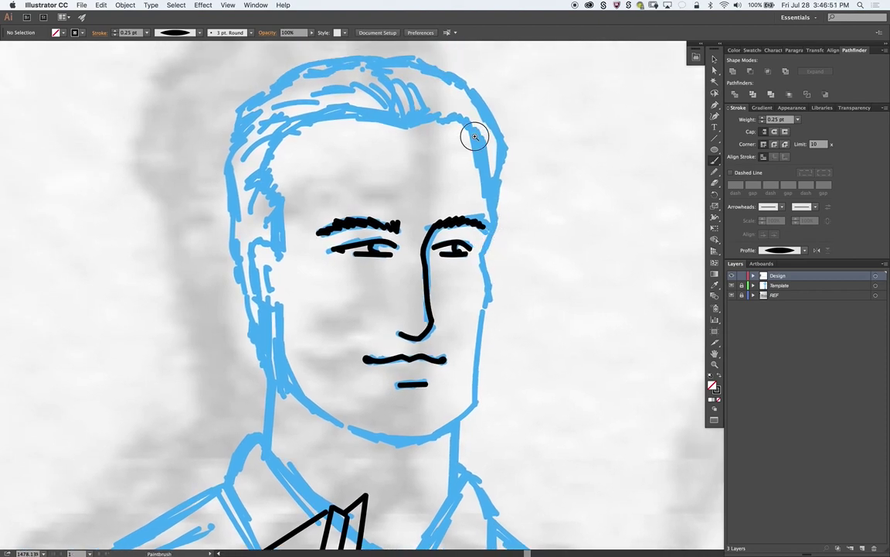
mouse_move(475, 137)
left_mouse_down()
mouse_move(492, 232)
mouse_move(492, 290)
mouse_move(477, 328)
mouse_move(479, 391)
left_mouse_up()
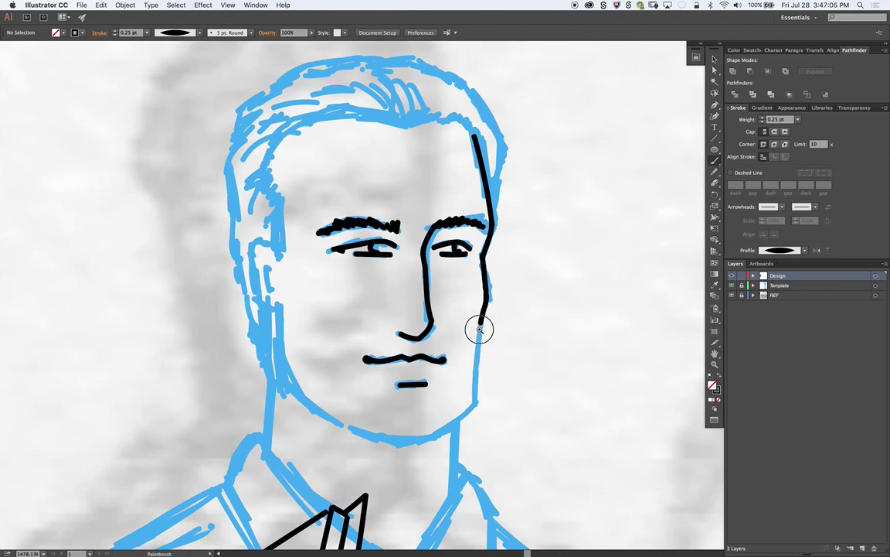
mouse_move(476, 387)
left_mouse_down()
mouse_move(475, 415)
mouse_move(472, 372)
left_mouse_up()
key("shift+e")
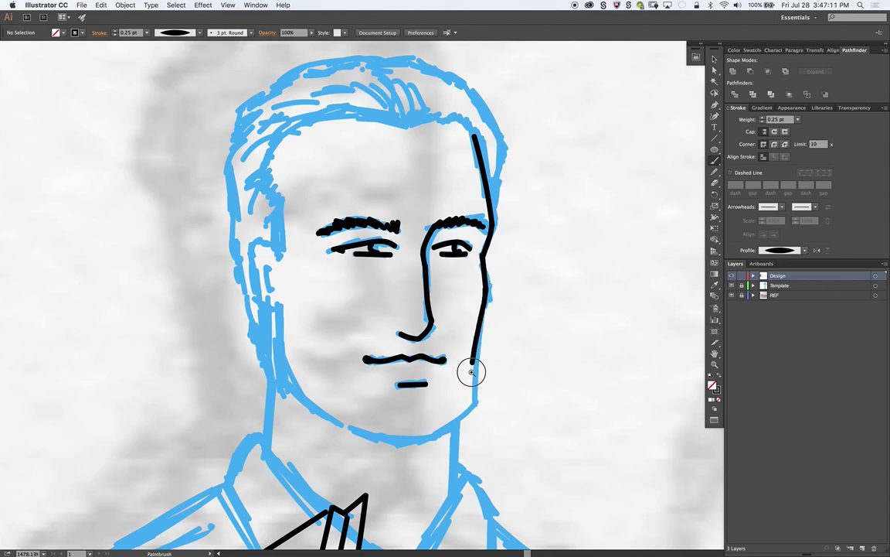
key("ctrl+z")
Step: Outline the left ear with its inner curl and the jaw running toward the chin
left_click_drag(272, 245, 277, 310)
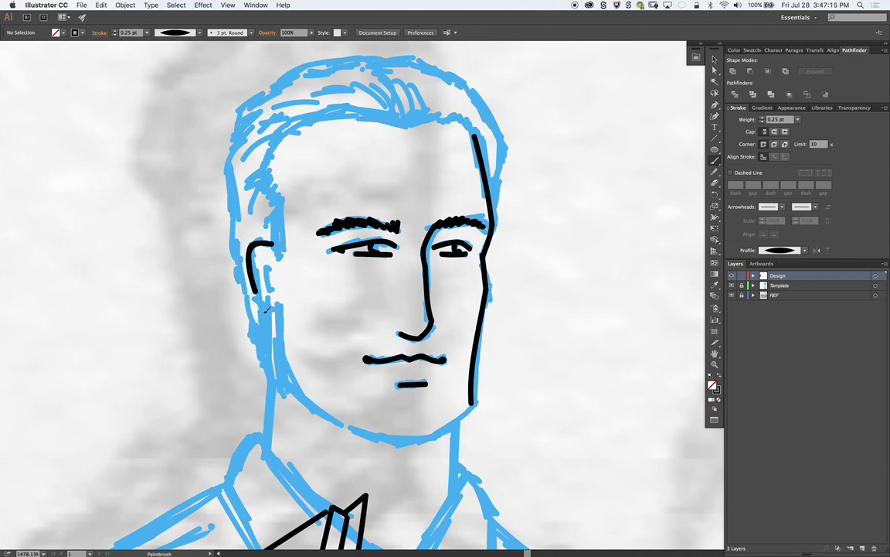
left_click_drag(267, 270, 293, 384)
key("shift+e")
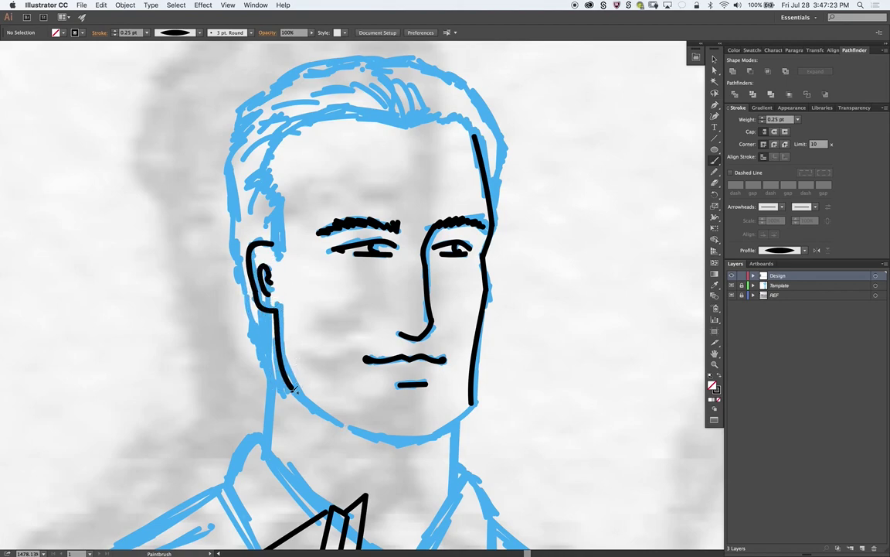
key("ctrl+z")
mouse_move(276, 310)
left_mouse_down()
mouse_move(329, 418)
mouse_move(382, 439)
mouse_move(460, 421)
mouse_move(381, 439)
mouse_move(347, 427)
left_mouse_up()
key("ctrl+z")
key("ctrl+z")
key("ctrl+z")
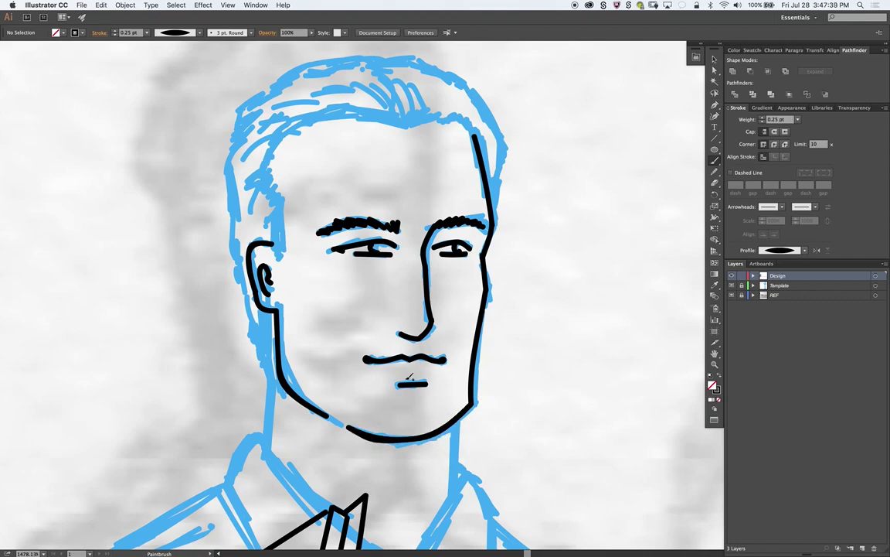
Step: Ink hair strokes at the temple and the sideburn line down to the ear
left_click_drag(432, 249, 432, 277)
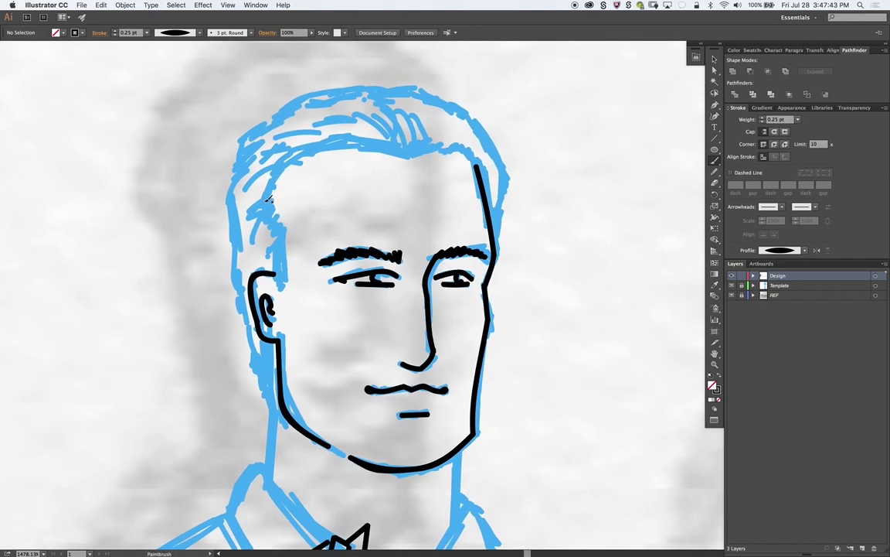
left_click_drag(272, 202, 275, 210)
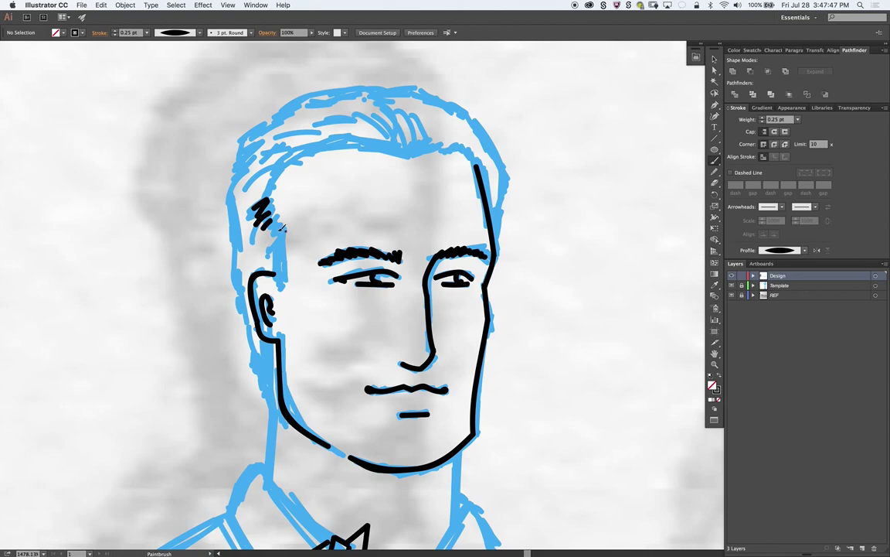
left_click_drag(278, 236, 283, 286)
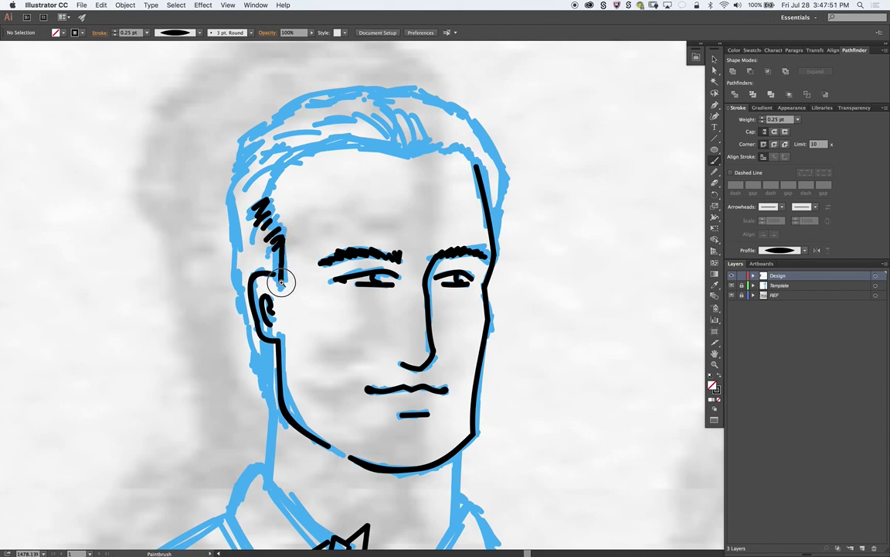
key("ctrl+z")
left_click_drag(276, 235, 285, 291)
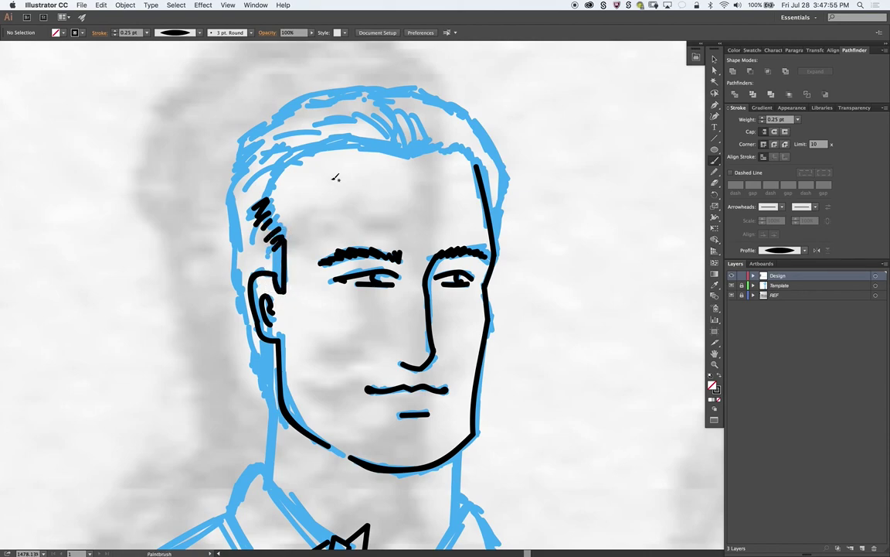
left_click_drag(258, 191, 272, 187)
key("ctrl+z")
Step: Add hair strokes on top, the forehead hairline, and the back of the jaw toward the neck
left_click_drag(433, 151, 449, 146)
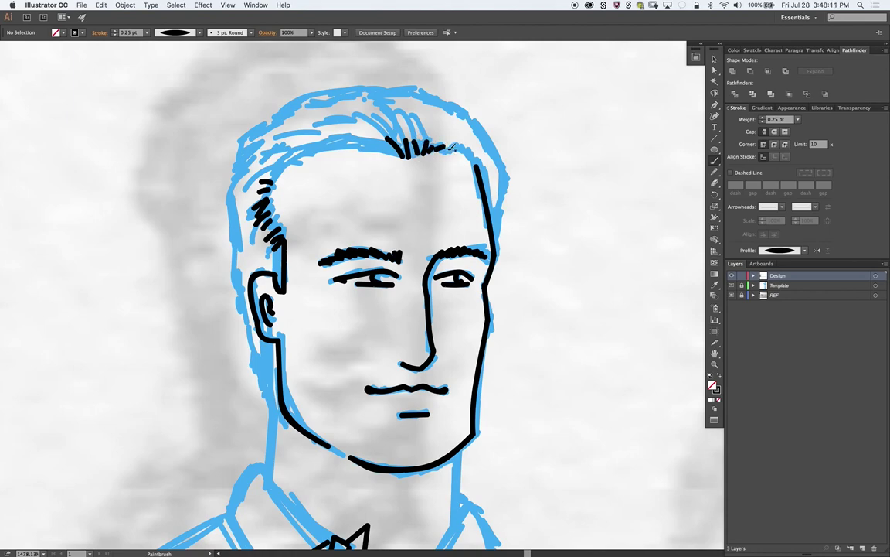
mouse_move(348, 133)
left_mouse_down()
mouse_move(250, 173)
mouse_move(242, 277)
mouse_move(275, 374)
left_mouse_up()
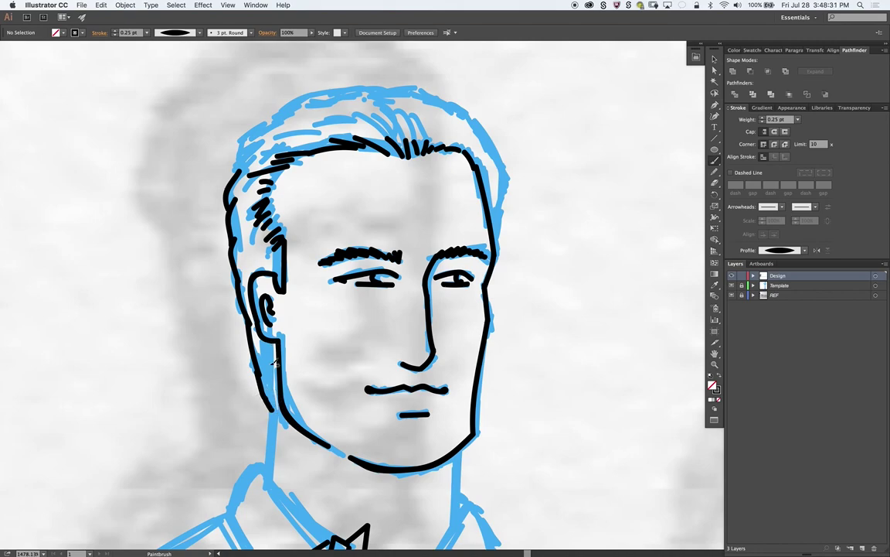
left_click_drag(274, 337, 269, 427)
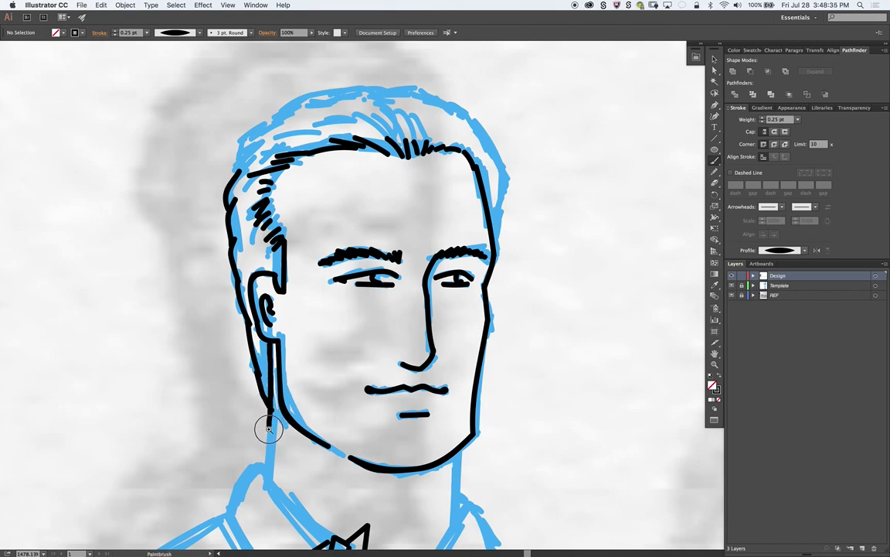
Step: Ink the right side of the neck, the collar line below it and the left collar edge
scroll(332, 387, "down", 5)
left_click_drag(424, 299, 421, 355)
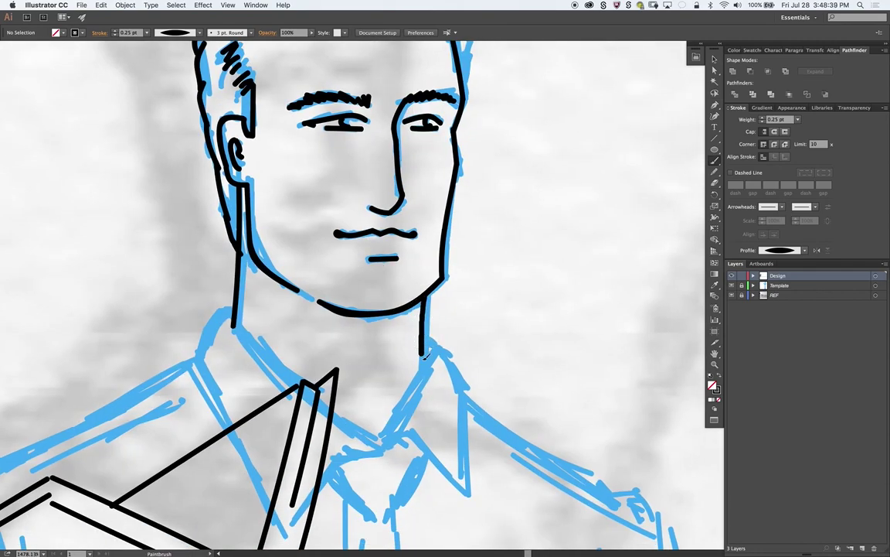
left_click_drag(423, 300, 424, 361)
left_click_drag(231, 311, 390, 448)
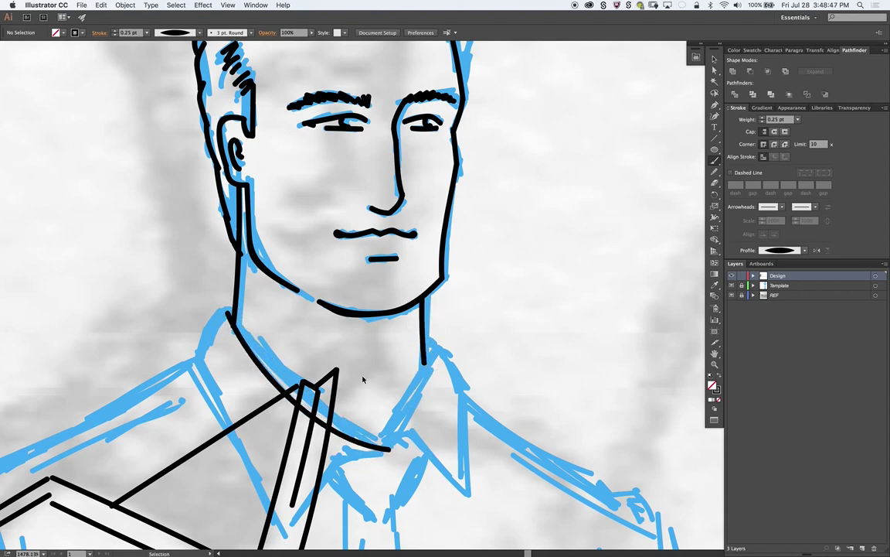
key("ctrl+z")
left_click_drag(222, 312, 368, 442)
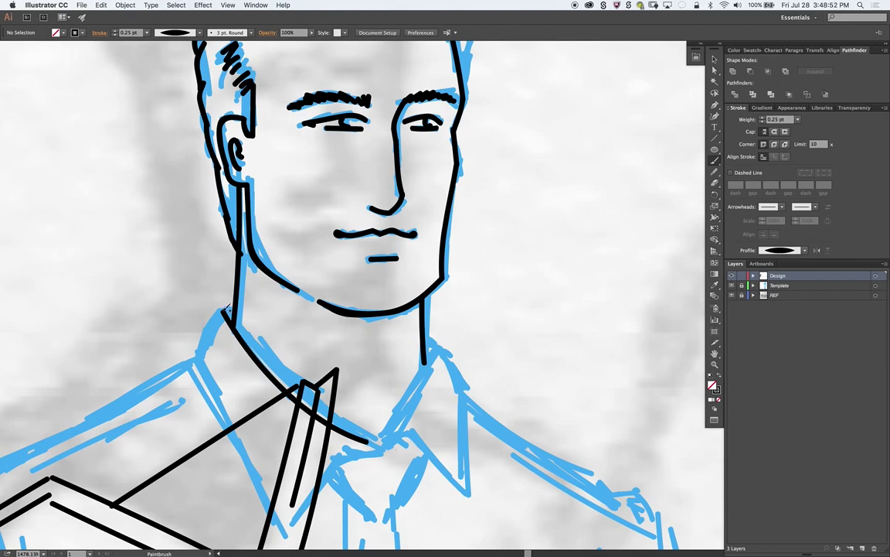
left_click_drag(230, 309, 191, 364)
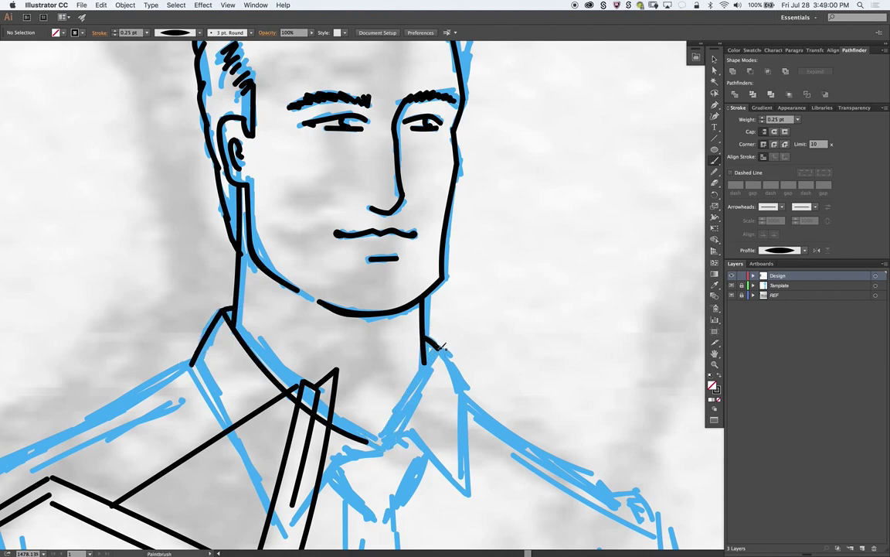
Step: Trace the right collar's edges and point, redrawing the overlong stroke shorter
mouse_move(438, 347)
left_mouse_down()
mouse_move(441, 462)
mouse_move(472, 493)
left_mouse_up()
left_click_drag(439, 346, 470, 492)
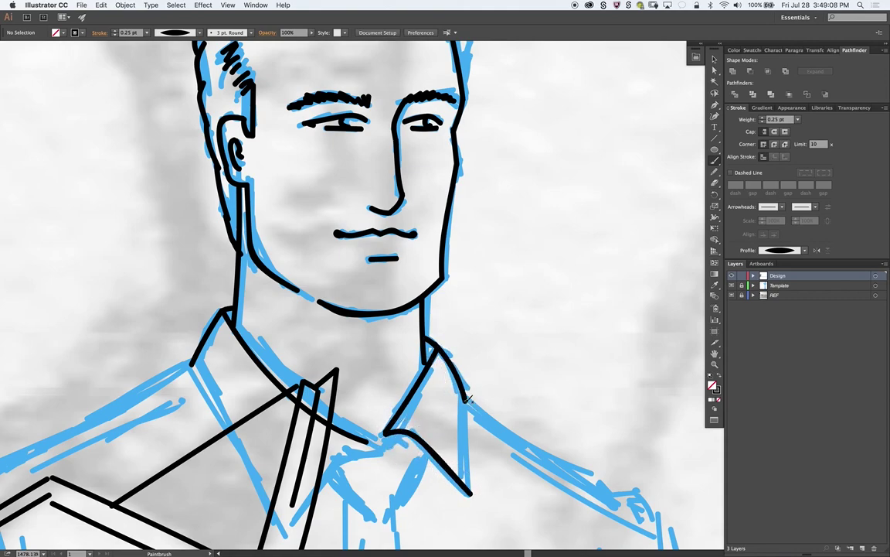
key("ctrl+z")
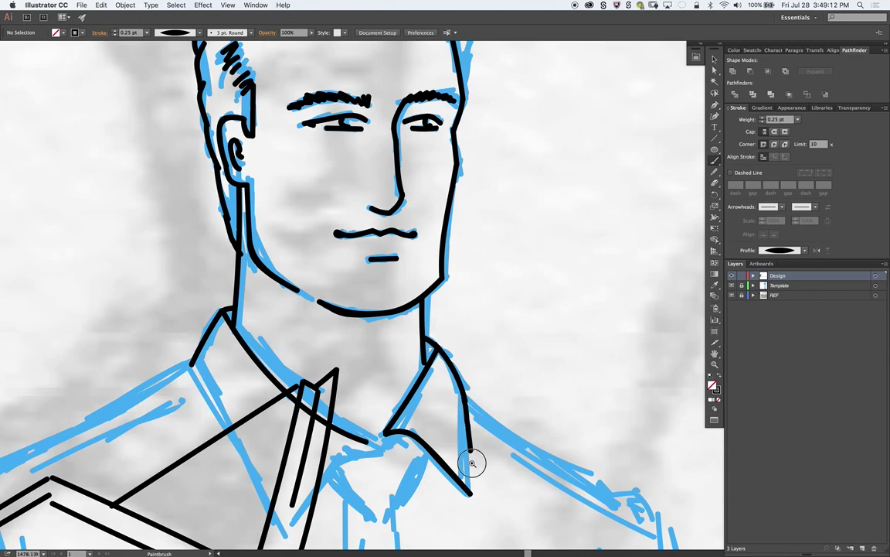
left_click_drag(438, 348, 468, 457)
Step: Ink the right collar's outer edge, the left collar point and the inner line into the tie knot
scroll(553, 428, "down", 5)
scroll(553, 428, "left", 2)
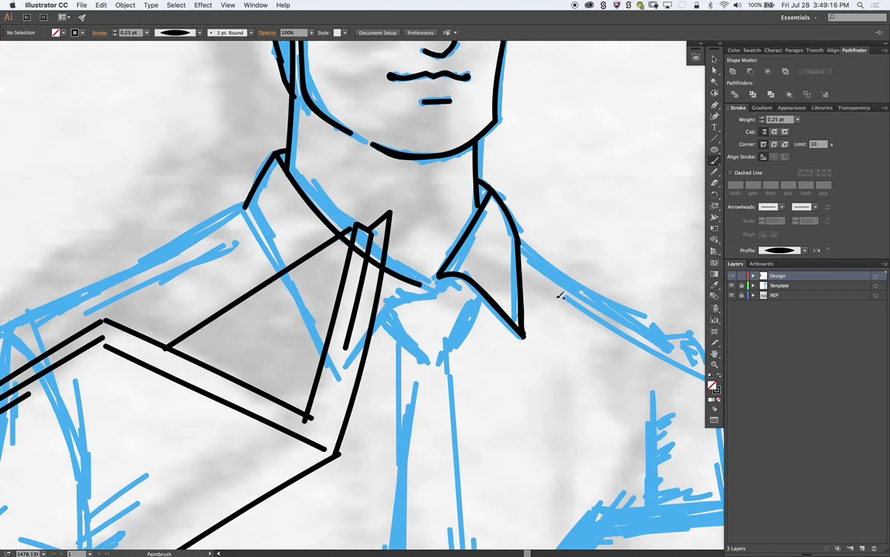
left_click_drag(521, 301, 526, 336)
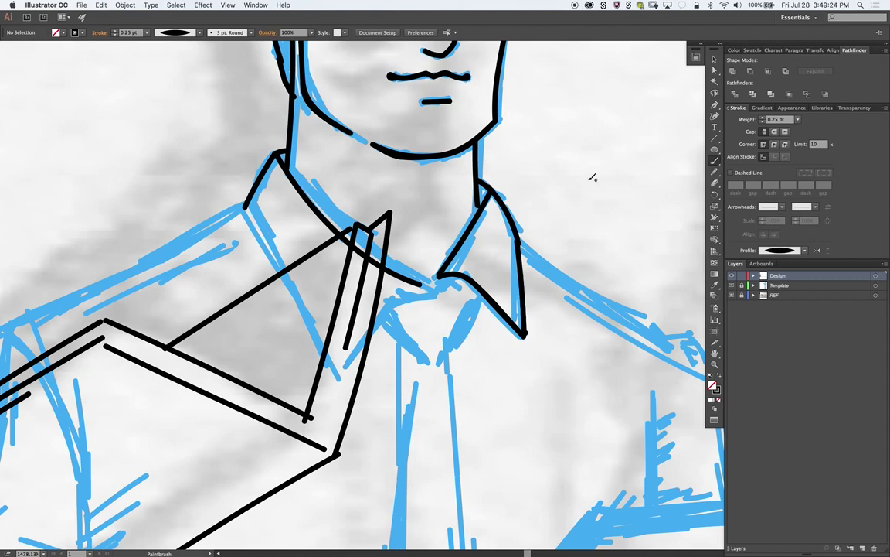
key("ctrl+z")
left_click_drag(518, 251, 524, 332)
mouse_move(249, 204)
left_mouse_down()
mouse_move(341, 377)
mouse_move(363, 309)
mouse_move(425, 286)
left_mouse_up()
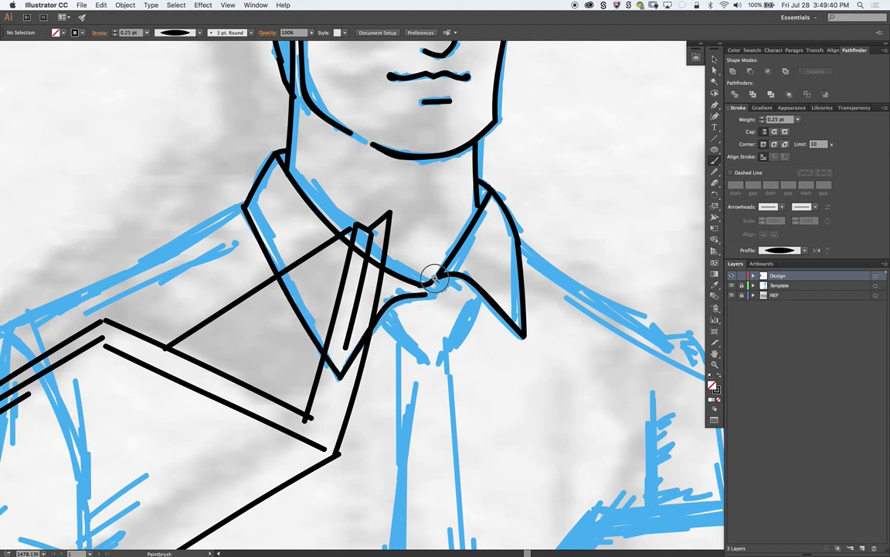
mouse_move(377, 251)
left_mouse_down()
mouse_move(437, 277)
mouse_move(377, 327)
mouse_move(399, 344)
mouse_move(462, 328)
mouse_move(481, 284)
mouse_move(563, 257)
left_mouse_up()
Step: Outline the crown of the hair in black, extending it leftward, then bring the left shoulder into view
scroll(563, 258, "down", 2)
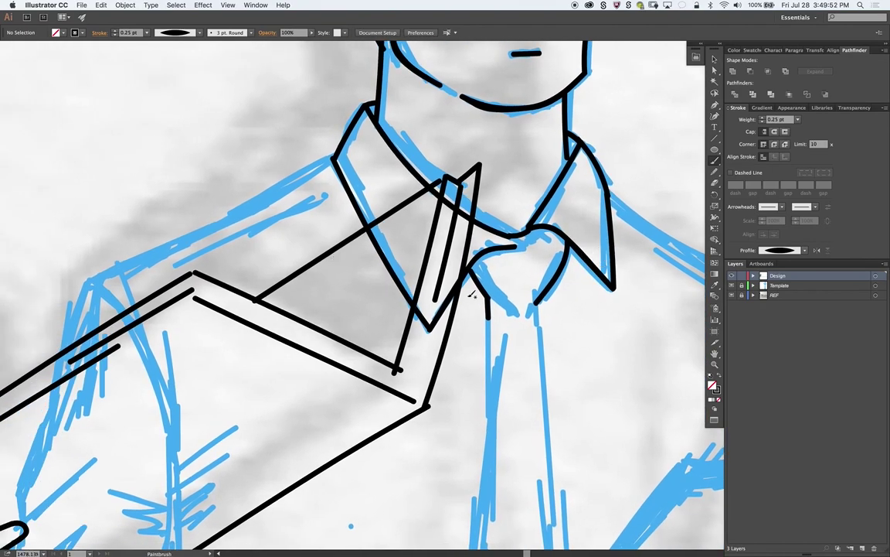
scroll(433, 220, "down", 3)
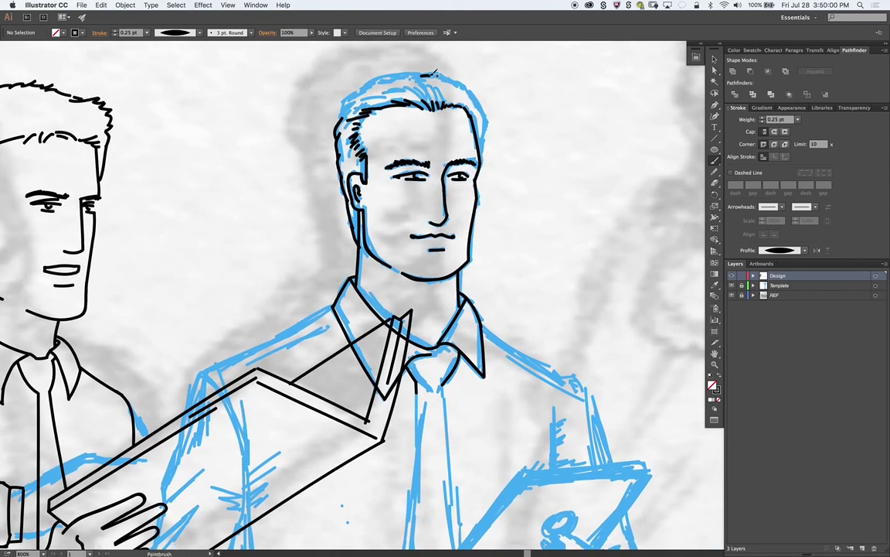
mouse_move(428, 76)
left_mouse_down()
mouse_move(466, 85)
mouse_move(480, 101)
left_mouse_up()
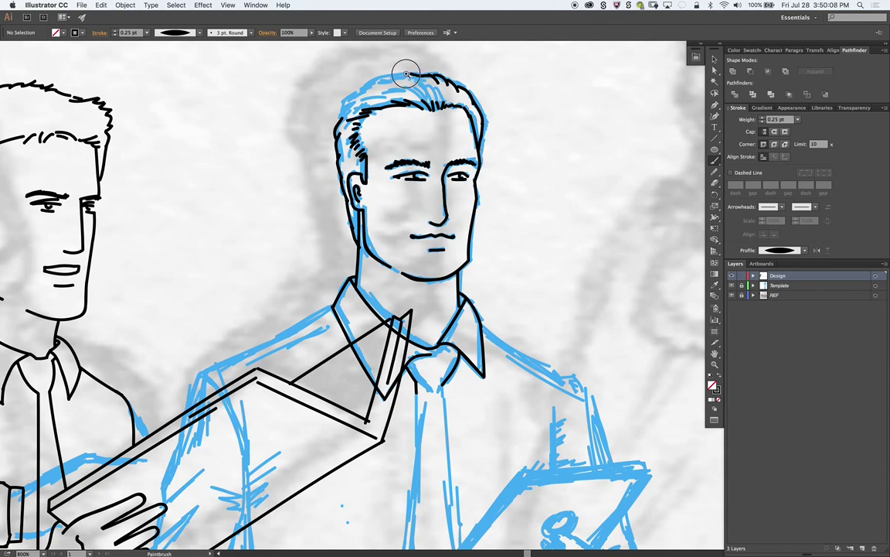
left_click_drag(405, 74, 357, 83)
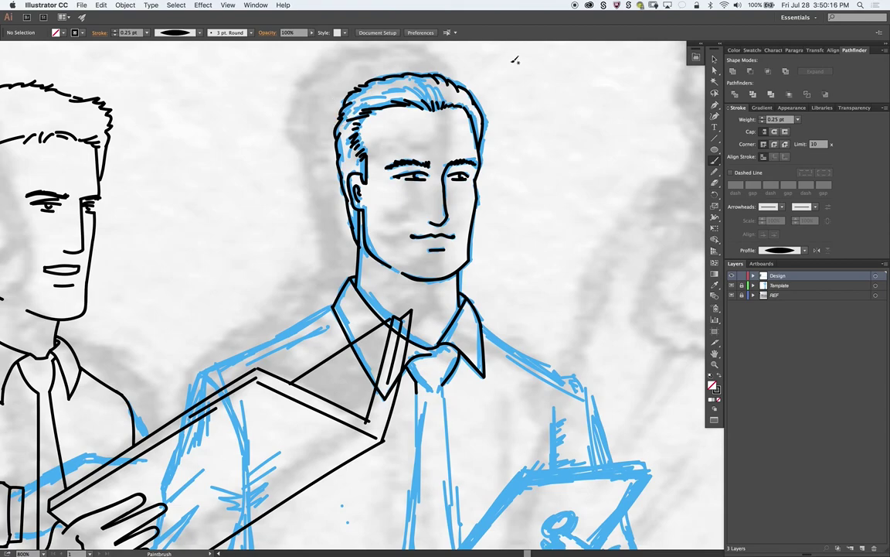
left_click_drag(244, 362, 218, 300)
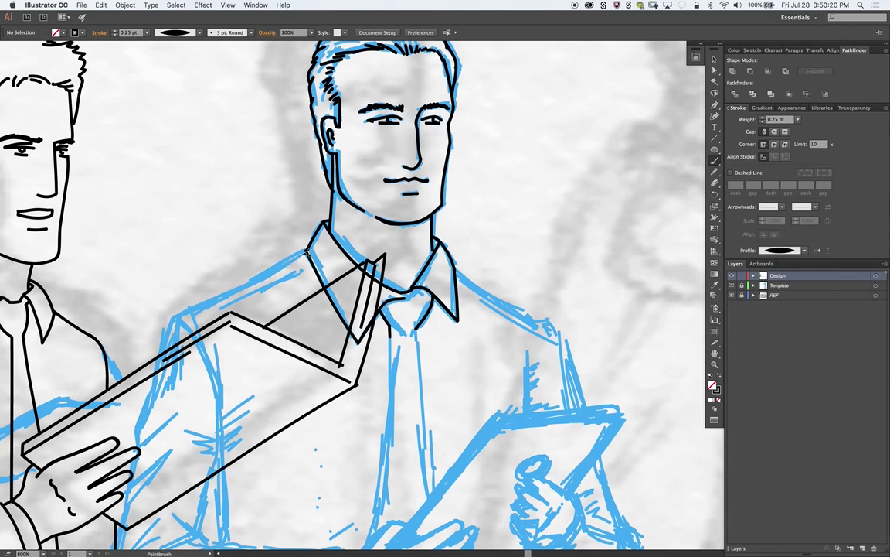
mouse_move(218, 292)
left_mouse_down()
mouse_move(250, 184)
mouse_move(198, 215)
left_mouse_up()
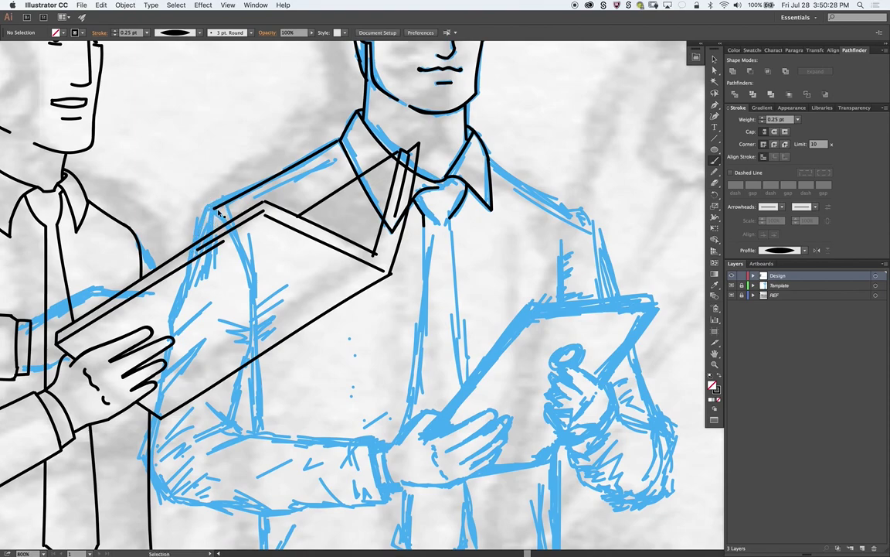
Step: Trace the left shoulder, the arm edge, the forearm's lower edge and the inner sleeve line
mouse_move(203, 180)
left_mouse_down()
mouse_move(196, 245)
mouse_move(162, 280)
mouse_move(168, 343)
left_mouse_up()
left_click_drag(154, 294, 185, 205)
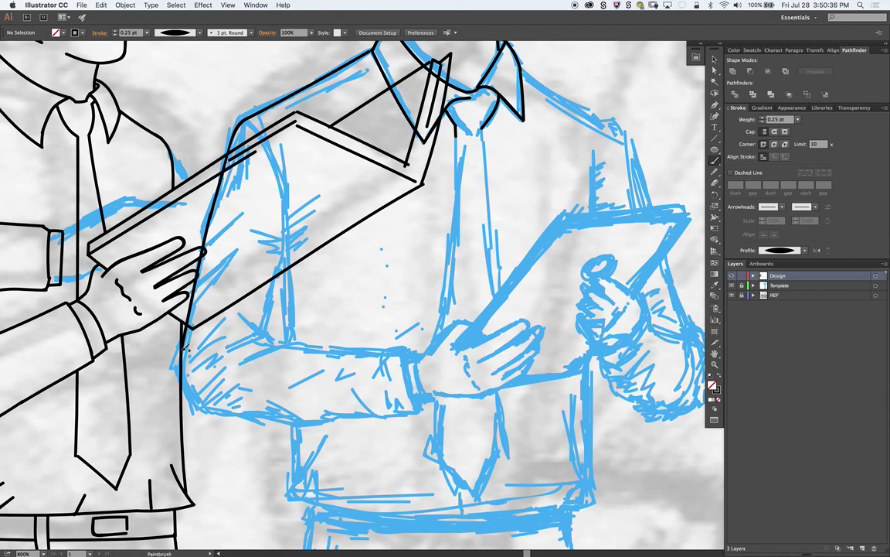
mouse_move(186, 391)
left_mouse_down()
mouse_move(224, 382)
mouse_move(279, 414)
mouse_move(340, 416)
left_mouse_up()
left_click_drag(280, 415, 421, 412)
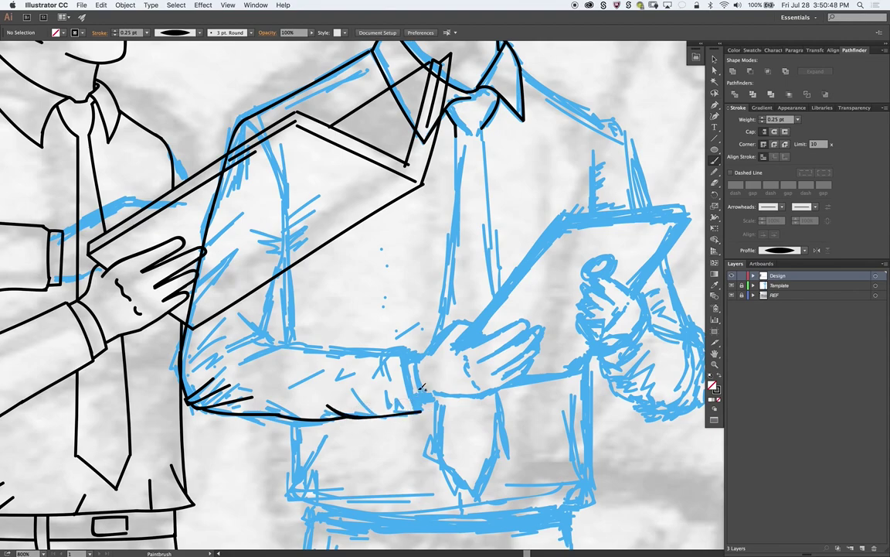
left_click_drag(281, 258, 265, 309)
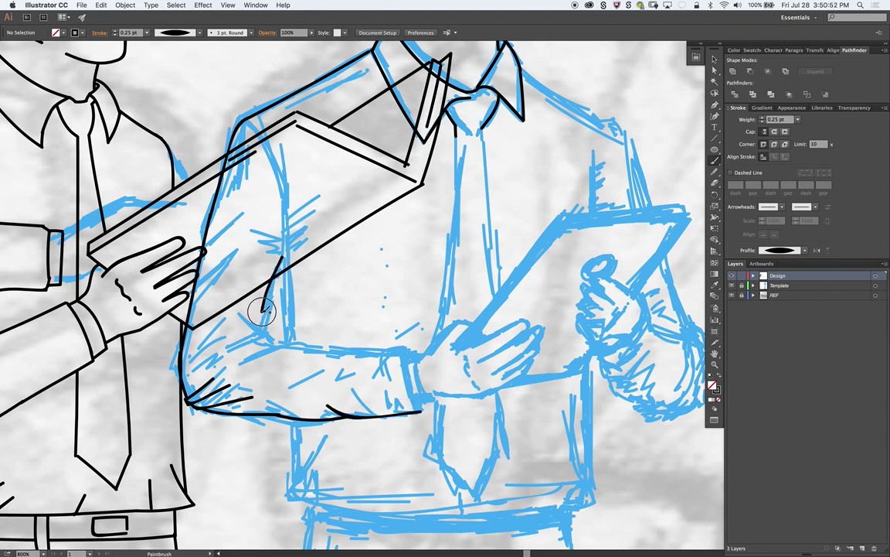
key("ctrl+z")
mouse_move(280, 259)
left_mouse_down()
mouse_move(260, 332)
mouse_move(223, 336)
mouse_move(225, 347)
mouse_move(295, 342)
mouse_move(403, 353)
mouse_move(418, 404)
mouse_move(431, 399)
left_mouse_up()
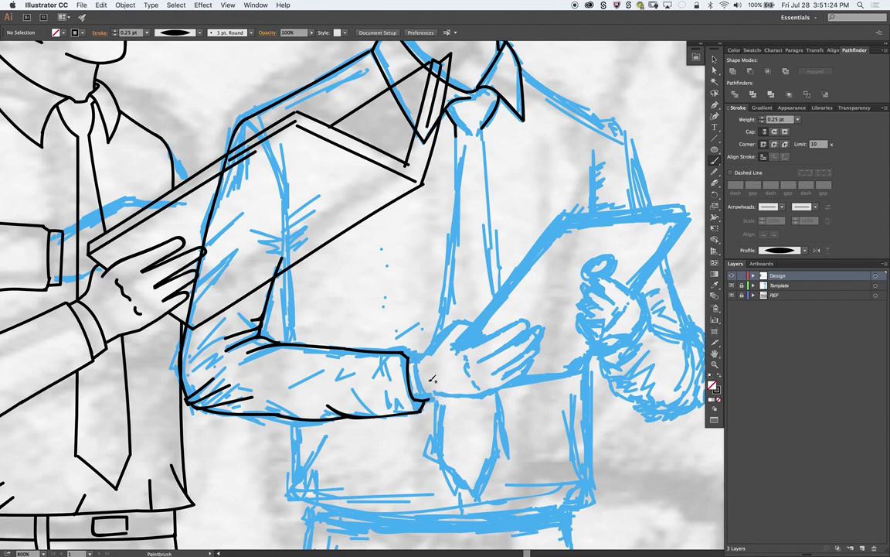
Step: Ink the wrist cuff, the back of the hand and a finger line across it
left_click_drag(414, 357, 427, 398)
mouse_move(416, 358)
left_mouse_down()
mouse_move(474, 323)
mouse_move(464, 347)
mouse_move(532, 331)
left_mouse_up()
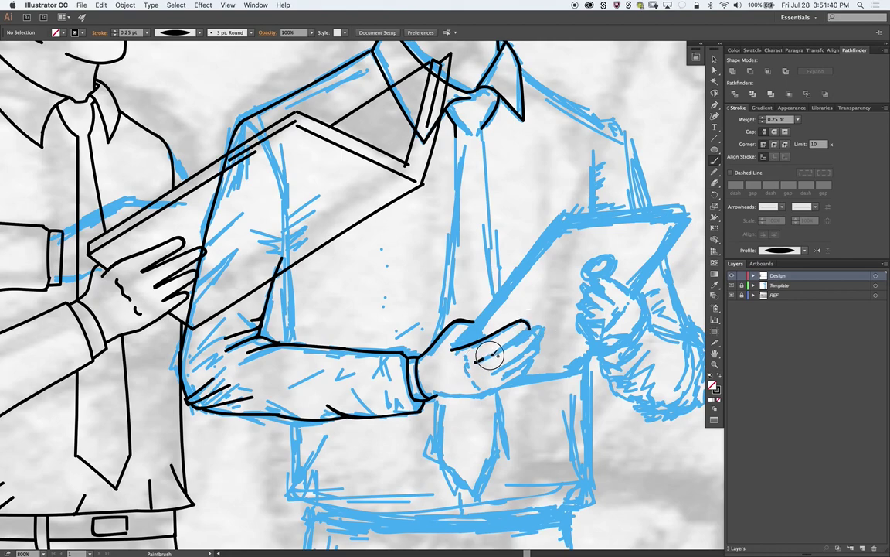
mouse_move(476, 362)
left_mouse_down()
mouse_move(540, 337)
mouse_move(533, 341)
left_mouse_up()
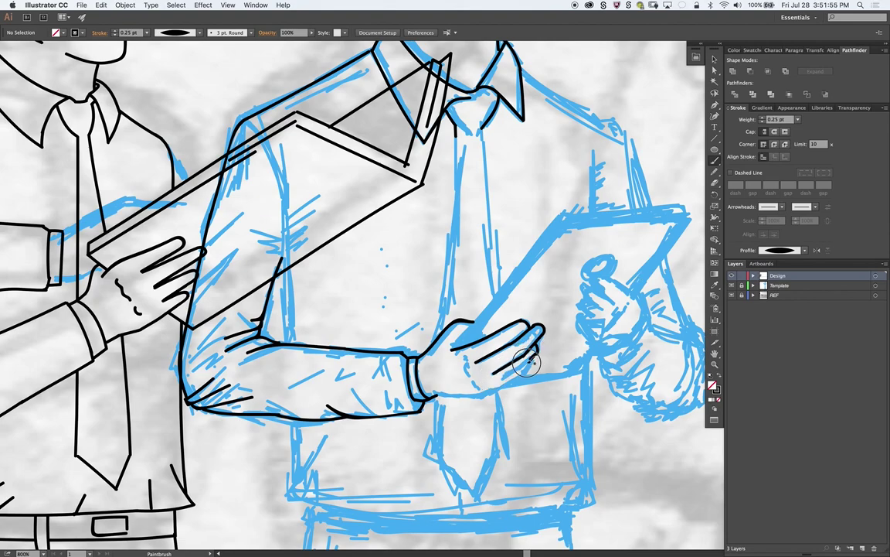
key("v")
key("b")
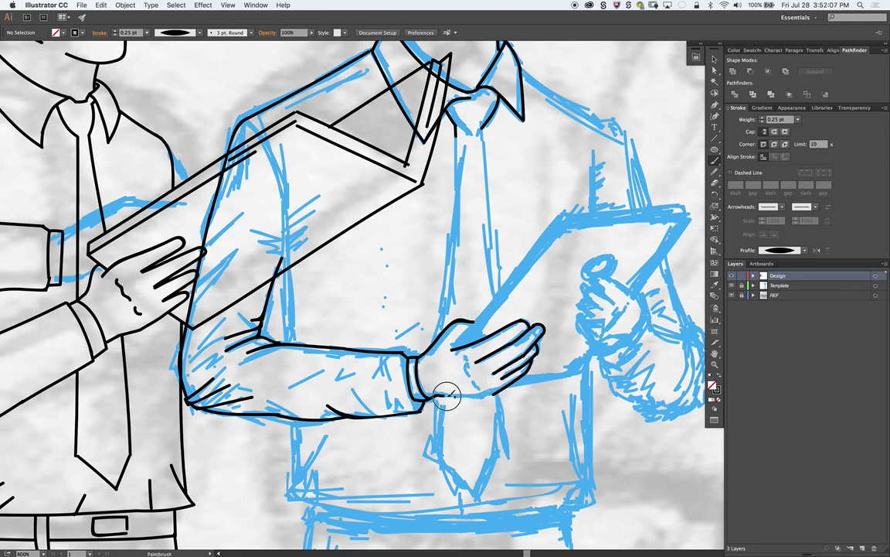
Step: Add the hand's bottom edge, knuckle detail lines and the tablet's left edge
left_click_drag(421, 393, 493, 396)
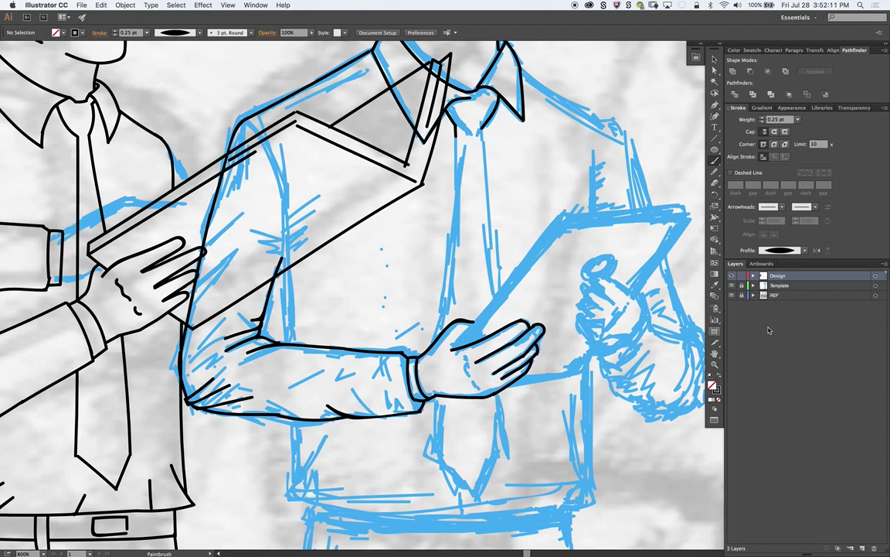
left_click_drag(462, 359, 473, 373)
left_click_drag(454, 346, 564, 210)
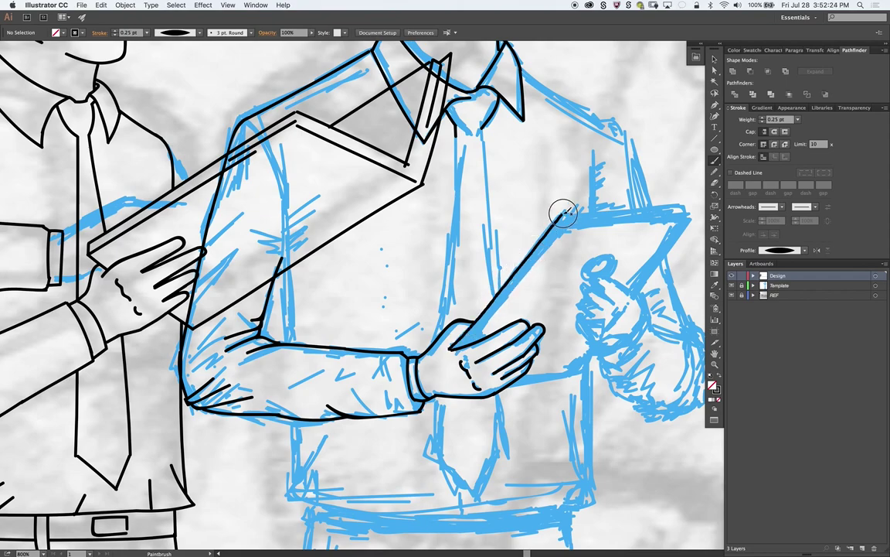
scroll(579, 279, "right", 5)
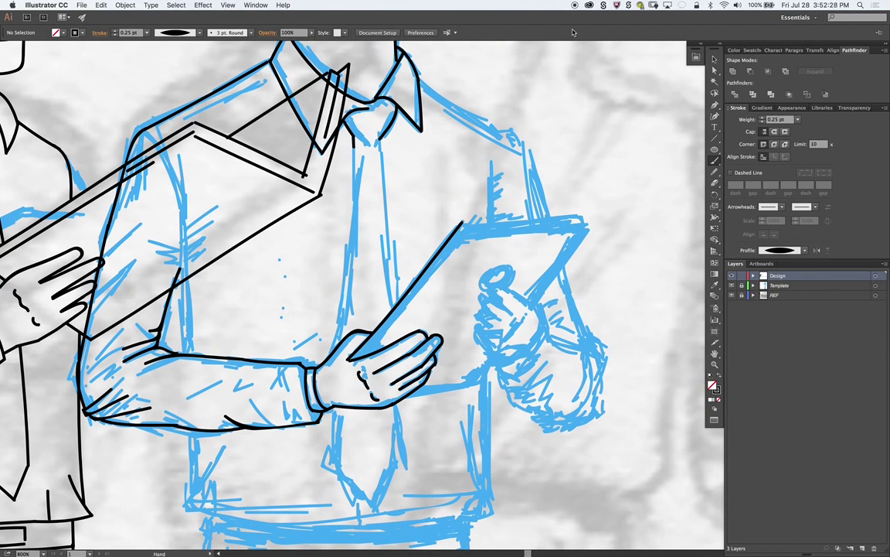
scroll(463, 228, "left", 2)
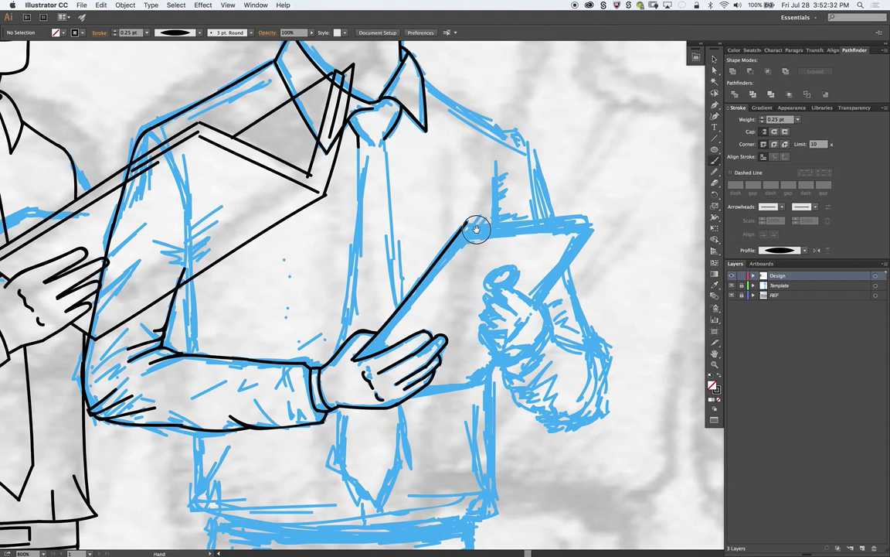
scroll(464, 228, "left", 3)
left_click(81, 5)
left_click(111, 74)
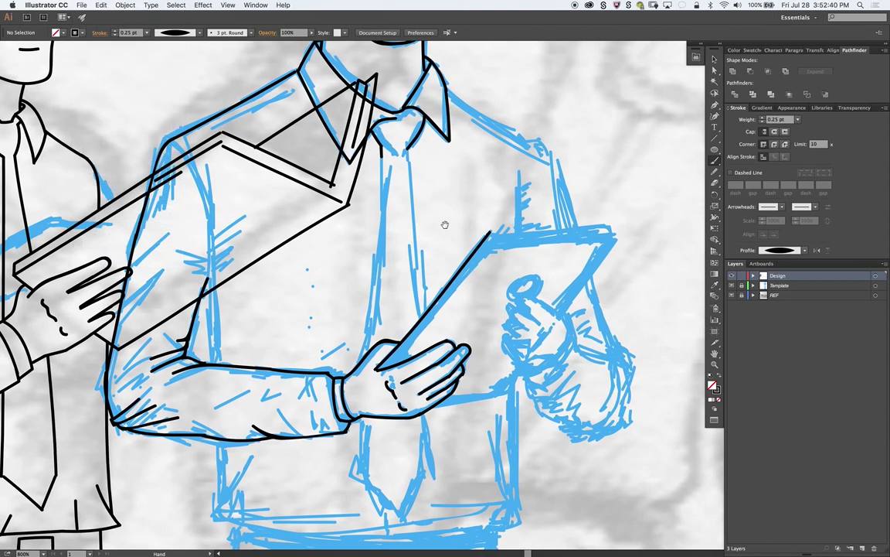
scroll(453, 223, "up", 3)
scroll(461, 233, "up", 4)
scroll(481, 302, "left", 2)
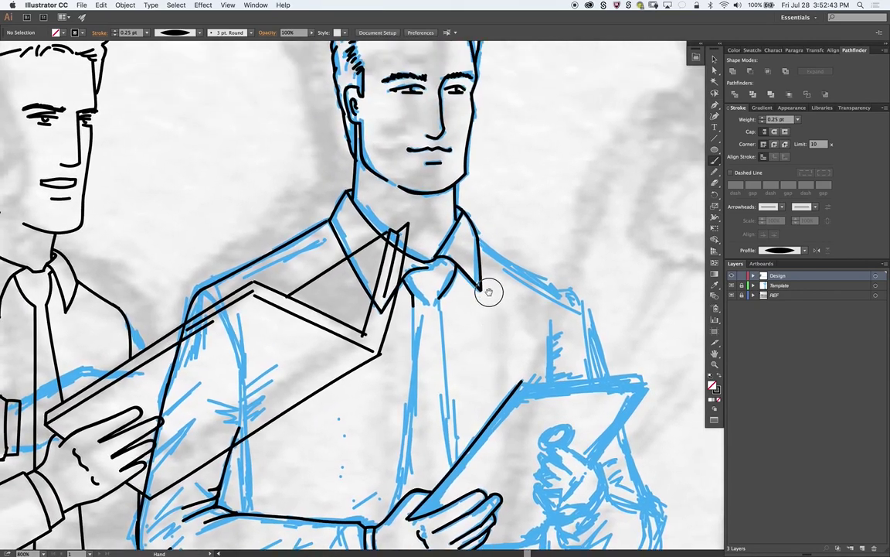